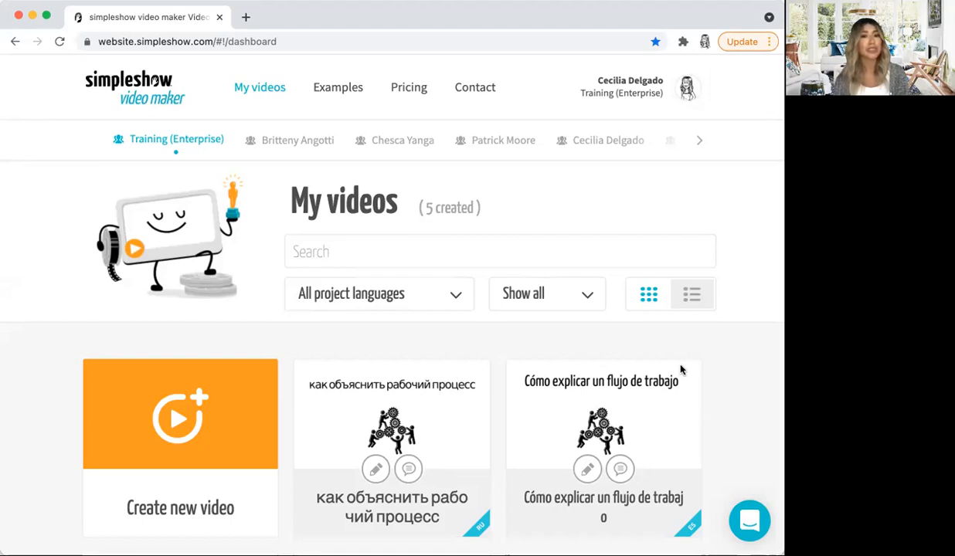
- Start creating a new video and set its project language to French
{"action": "scroll", "coordinate": [678, 371], "scroll_direction": "down", "scroll_amount": 1}
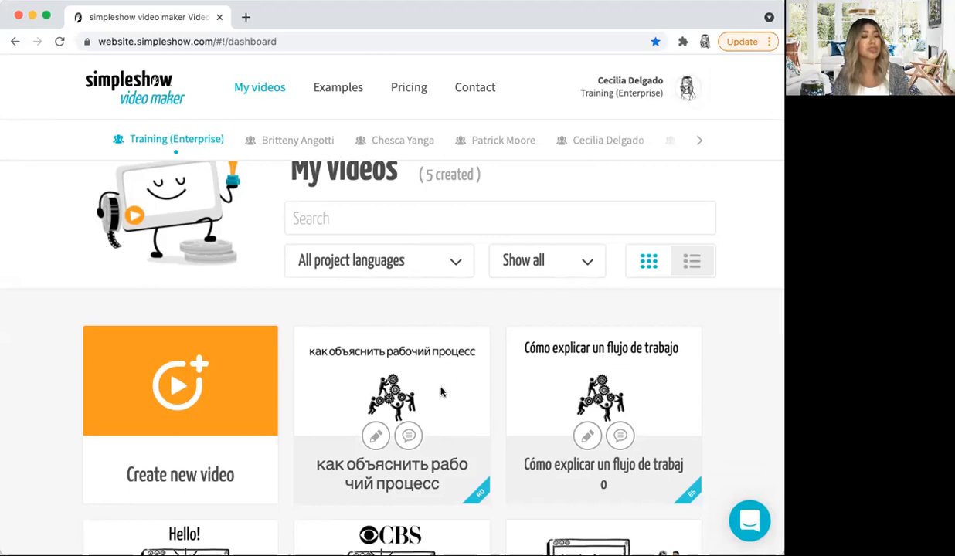
{"action": "scroll", "coordinate": [445, 385], "scroll_direction": "down", "scroll_amount": 1}
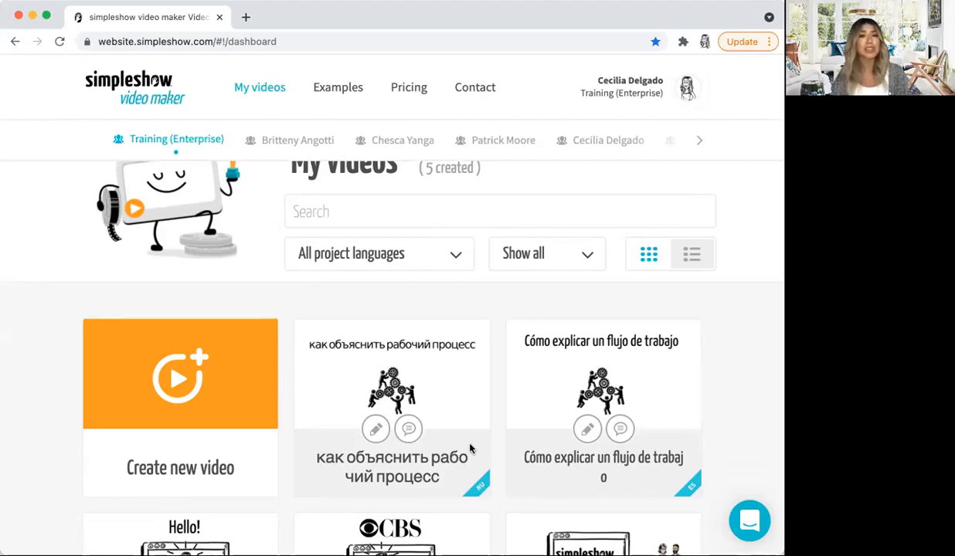
{"action": "left_click", "coordinate": [233, 380]}
{"action": "left_click", "coordinate": [469, 358]}
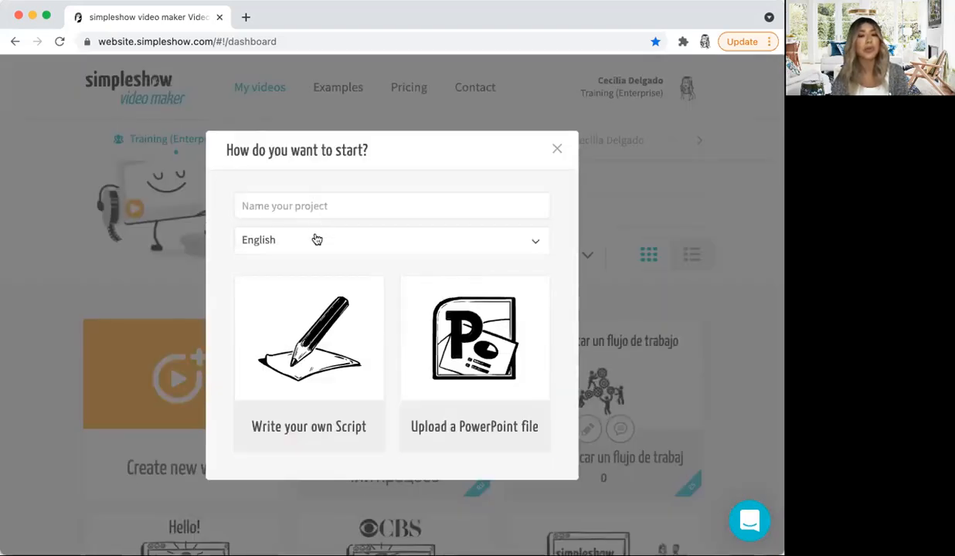
{"action": "left_click", "coordinate": [316, 240]}
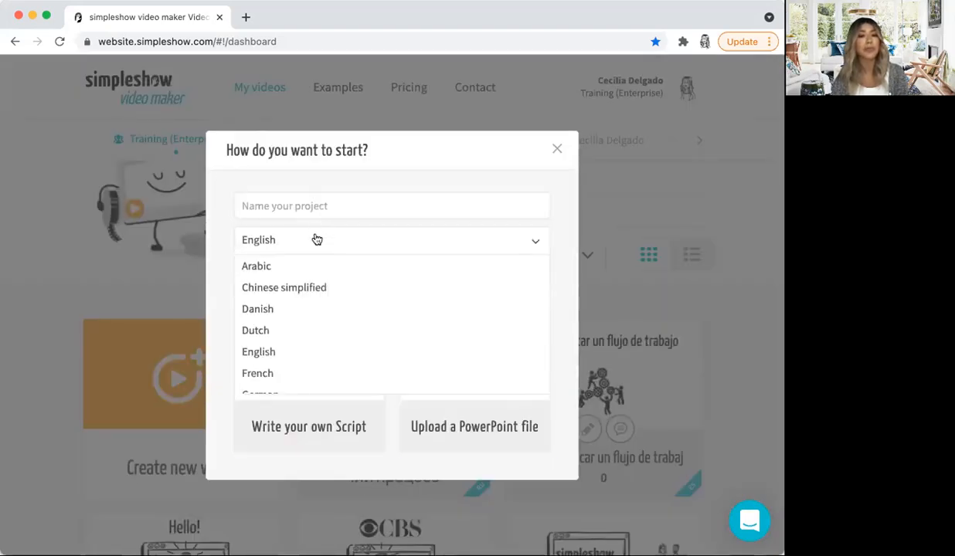
{"action": "left_click", "coordinate": [286, 373]}
- Name the project French and start writing its script from the professional template "Expliquer un flux de travail"
{"action": "left_click", "coordinate": [266, 206]}
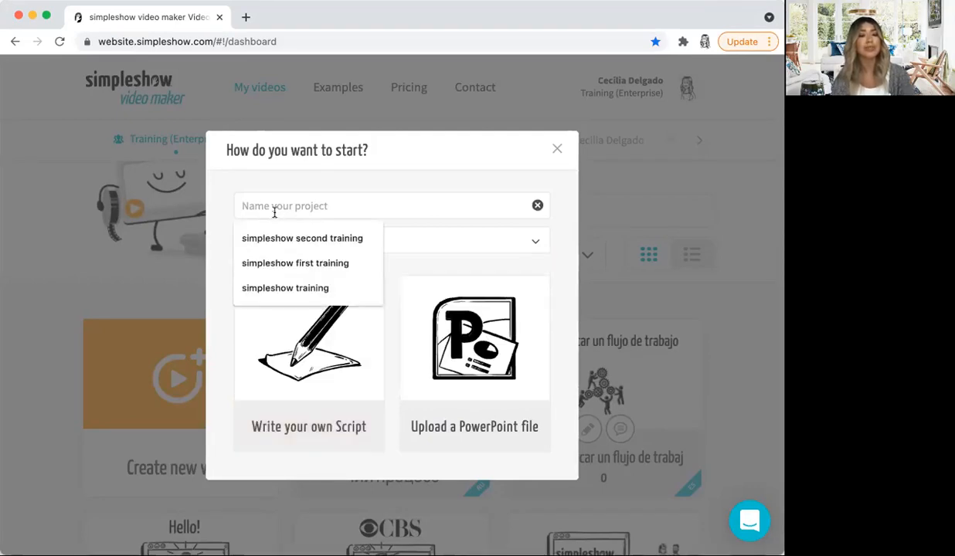
{"action": "type", "text": "Frenc"}
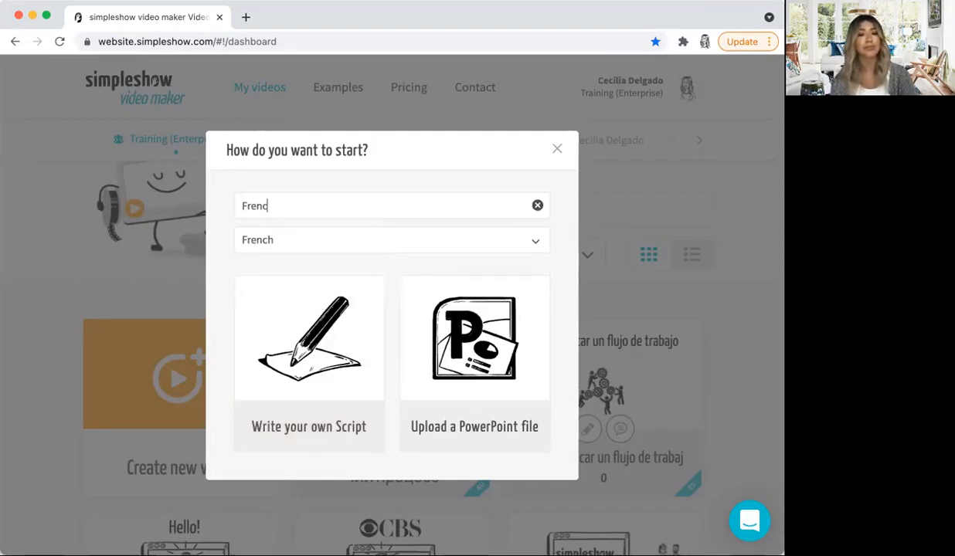
{"action": "type", "text": "h"}
{"action": "left_click", "coordinate": [292, 305]}
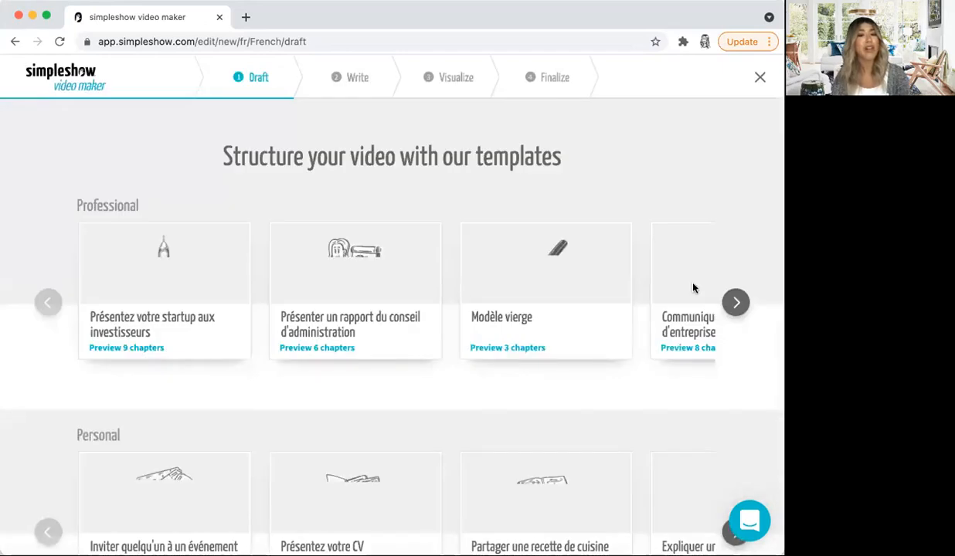
{"action": "left_click", "coordinate": [734, 303]}
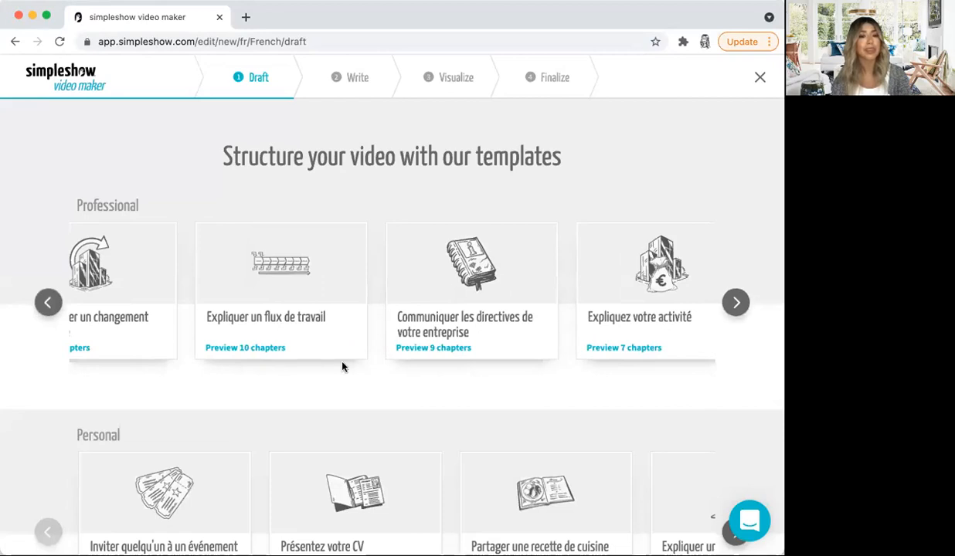
{"action": "left_click", "coordinate": [306, 294]}
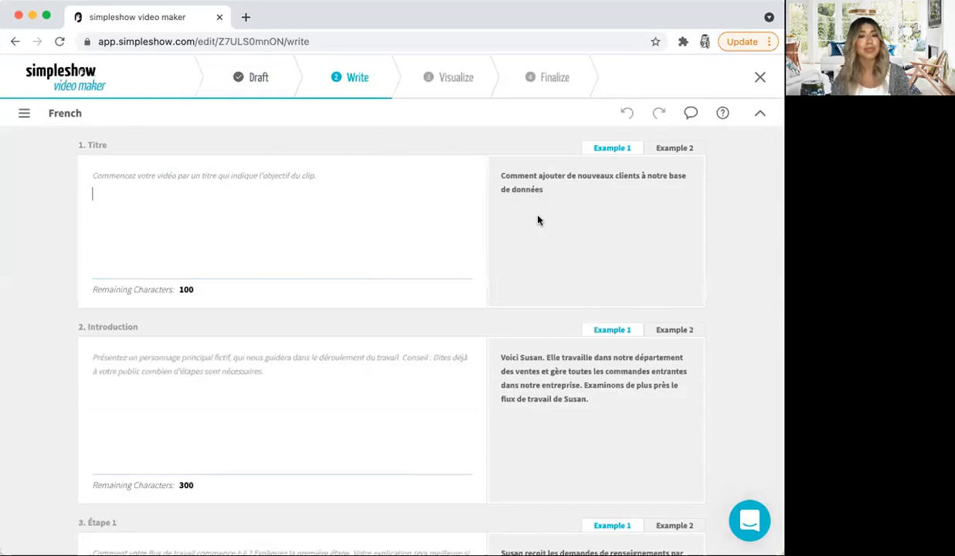
- Fill the Titre and Introduction chapters with copies of their Example 1 texts
{"action": "left_click_drag", "start_coordinate": [548, 196], "coordinate": [501, 183]}
{"action": "key", "text": "super+c"}
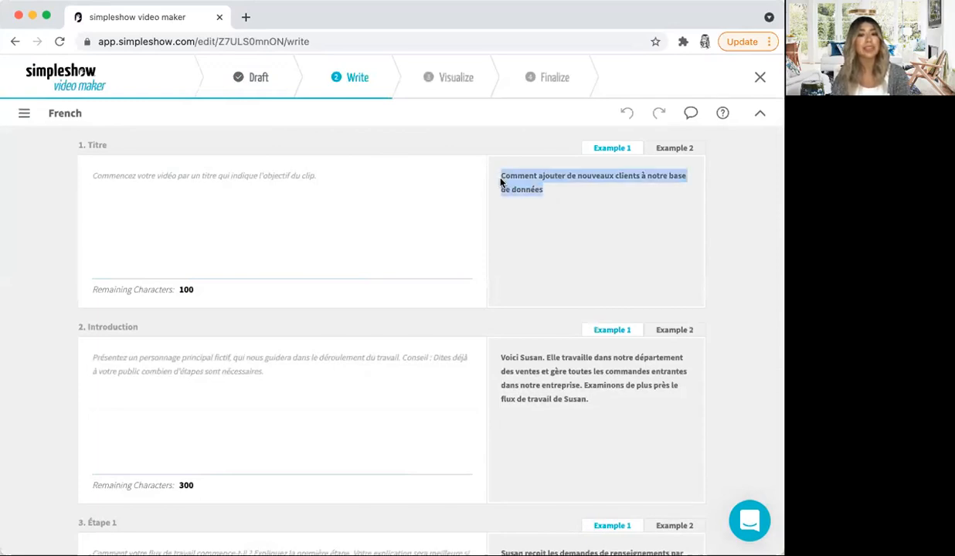
{"action": "left_click", "coordinate": [333, 242]}
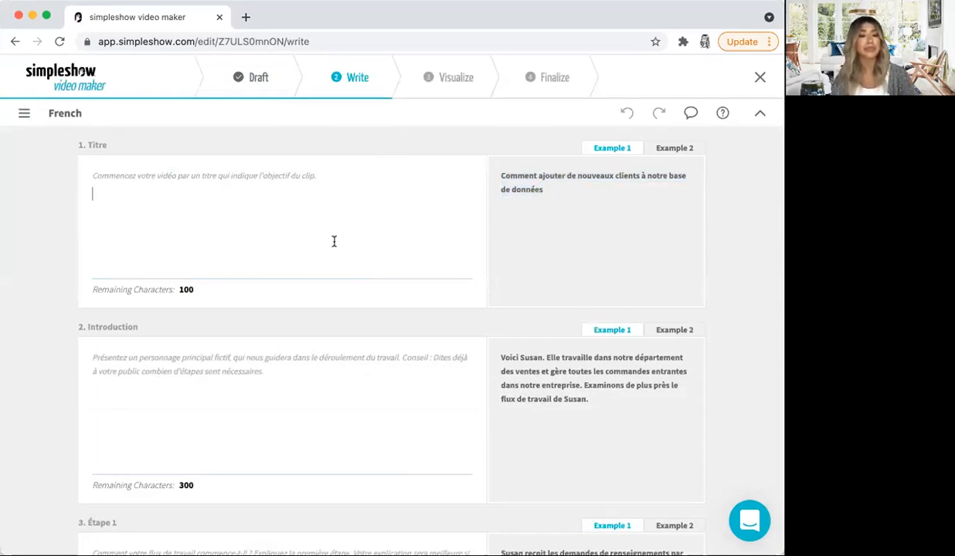
{"action": "key", "text": "super+v"}
{"action": "left_click_drag", "start_coordinate": [594, 401], "coordinate": [500, 363]}
{"action": "key", "text": "super+c"}
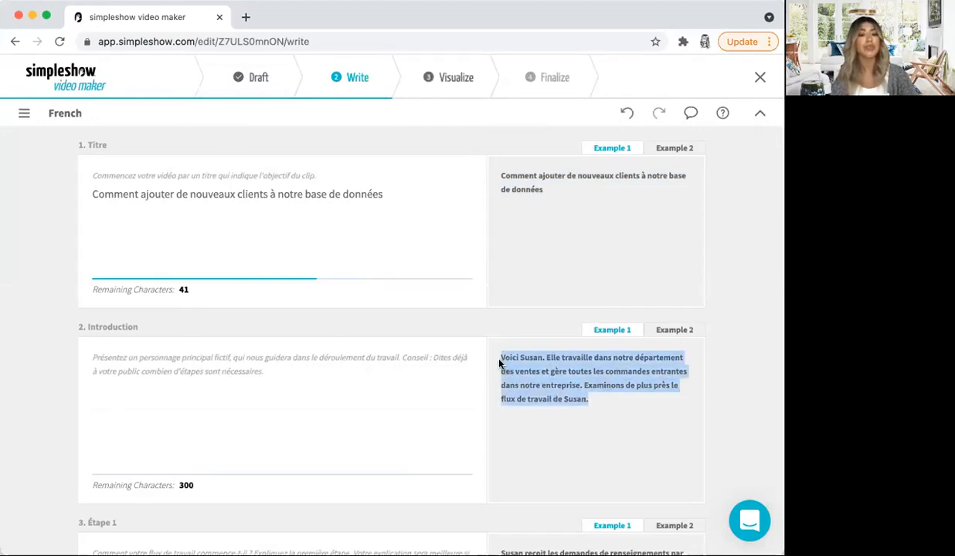
{"action": "left_click", "coordinate": [375, 438]}
{"action": "key", "text": "super+v"}
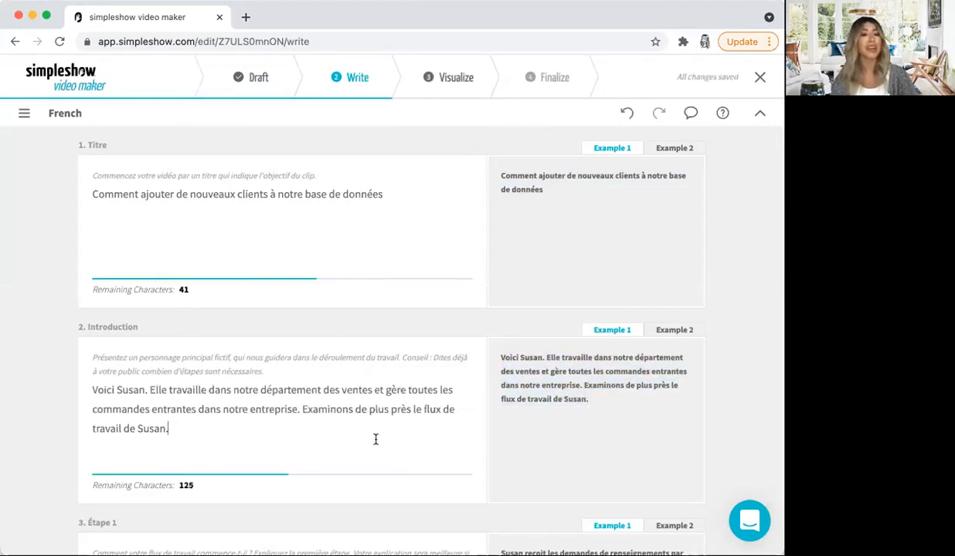
- Copy the Example 1 text of the Étape 1 chapter into its script field
{"action": "scroll", "coordinate": [566, 447], "scroll_direction": "down", "scroll_amount": 5}
{"action": "left_click_drag", "start_coordinate": [684, 429], "coordinate": [500, 361]}
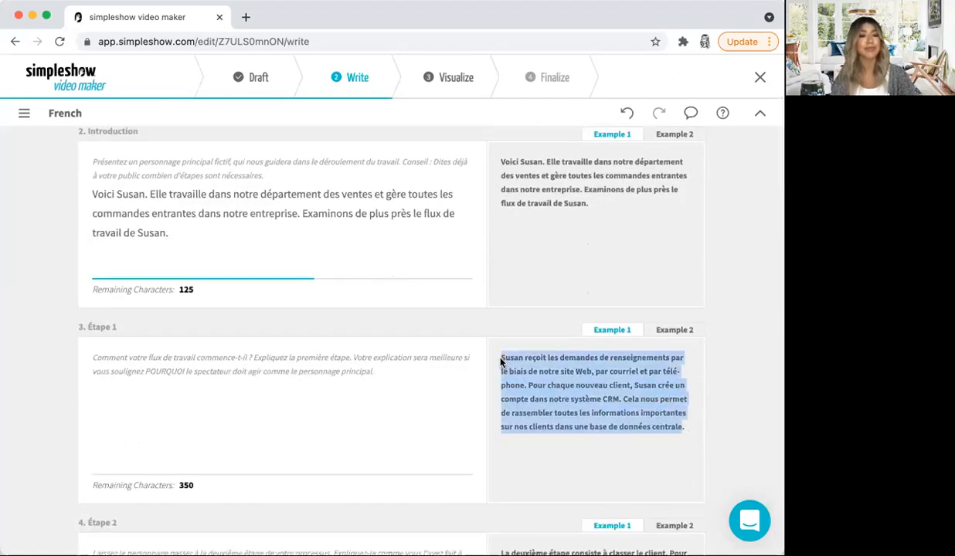
{"action": "key", "text": "super+c"}
{"action": "left_click", "coordinate": [354, 441]}
{"action": "key", "text": "super+v"}
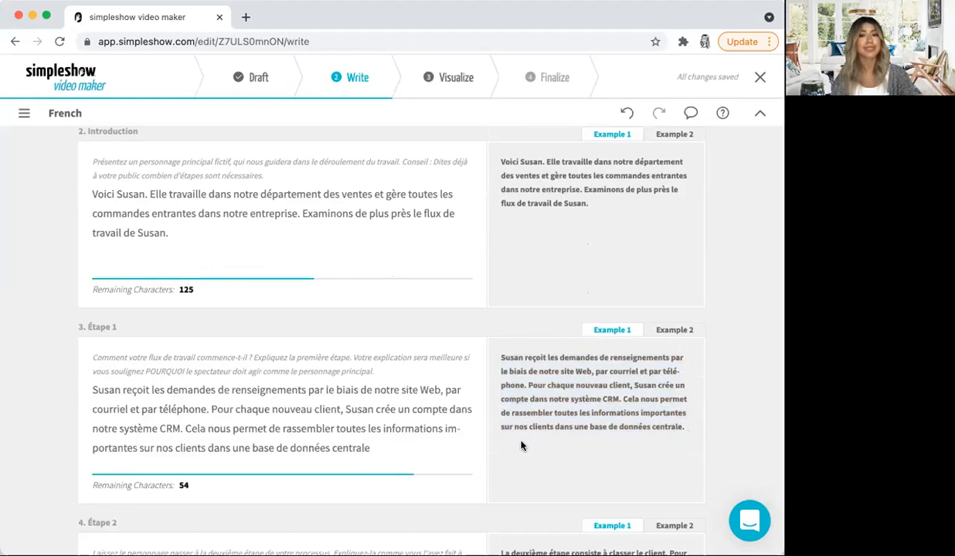
- Leave the remaining script chapters empty and proceed to the Visualize stage
{"action": "scroll", "coordinate": [521, 446], "scroll_direction": "down", "scroll_amount": 10}
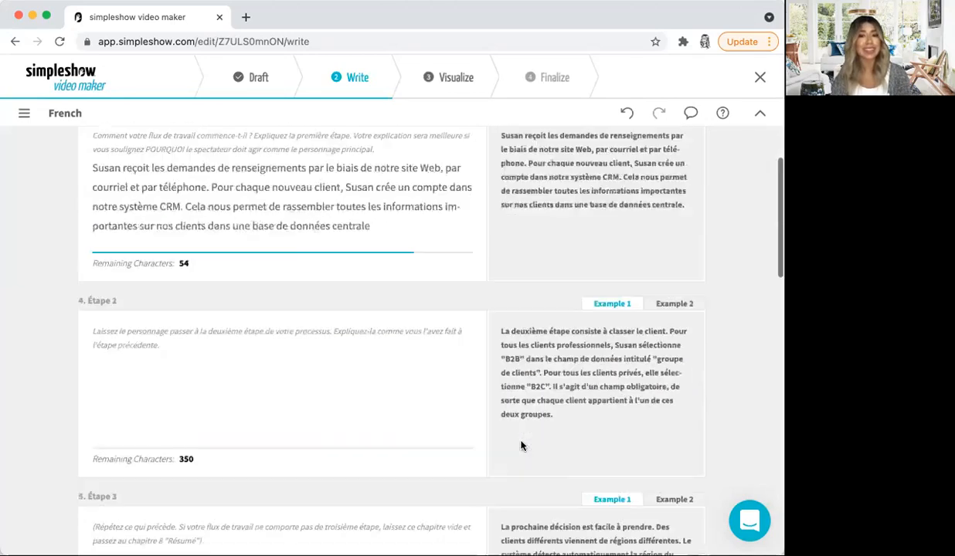
{"action": "scroll", "coordinate": [521, 445], "scroll_direction": "down", "scroll_amount": 20}
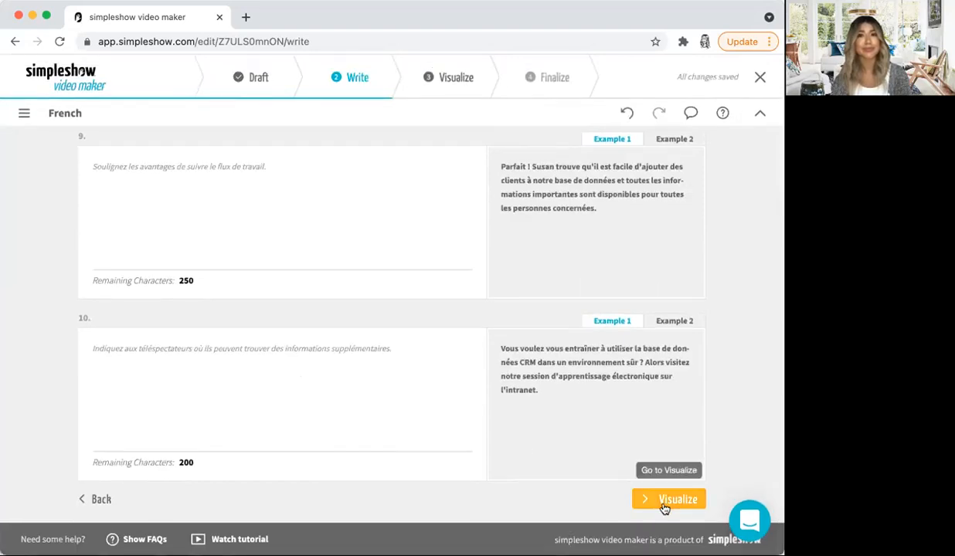
{"action": "left_click", "coordinate": [664, 503]}
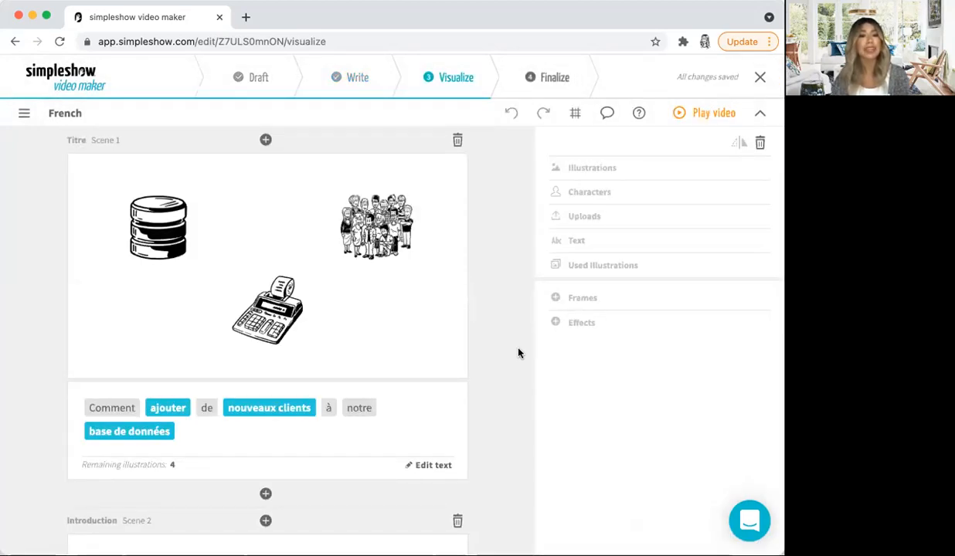
- Select the group of people in Scene 1 and search for replacement illustrations with the French term "arbr"
{"action": "left_click", "coordinate": [350, 232]}
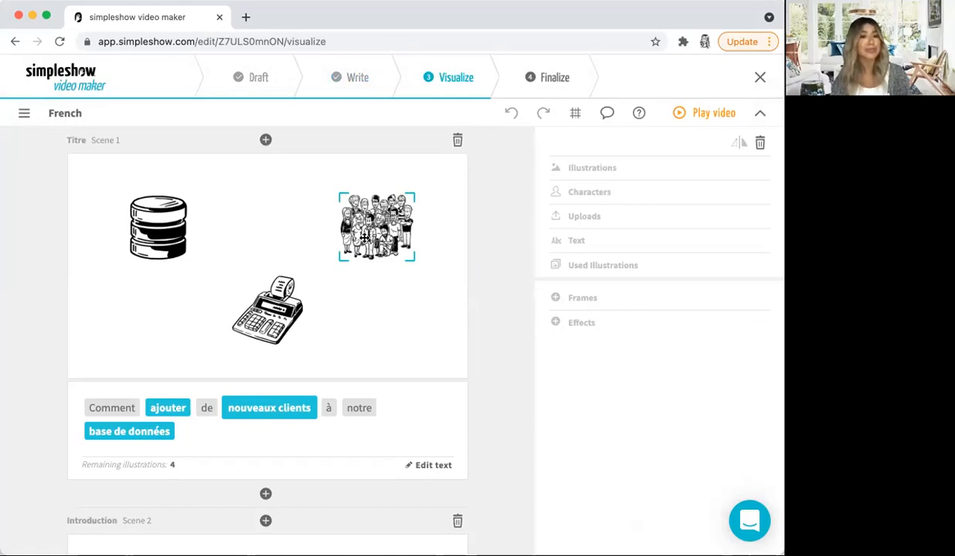
{"action": "left_click", "coordinate": [365, 238]}
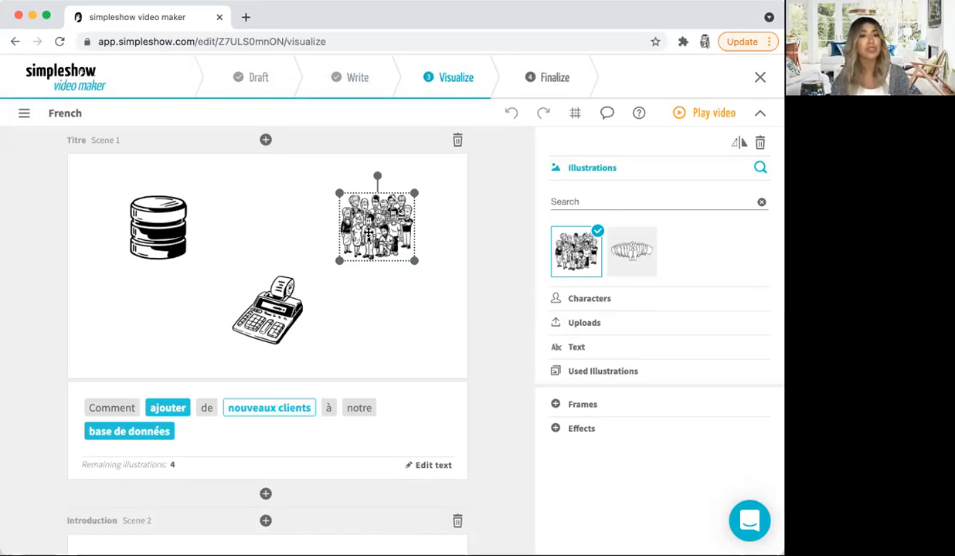
{"action": "left_click", "coordinate": [566, 202]}
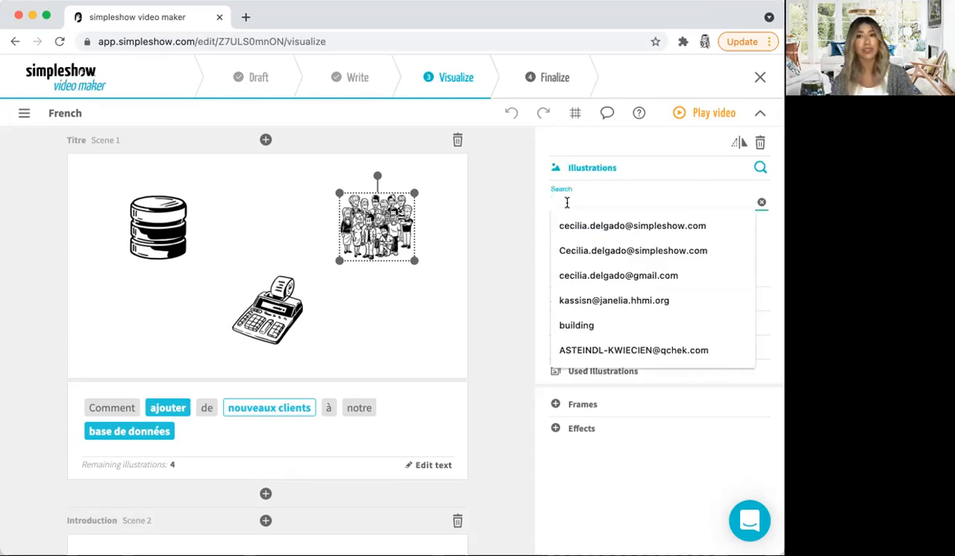
{"action": "type", "text": "ab"}
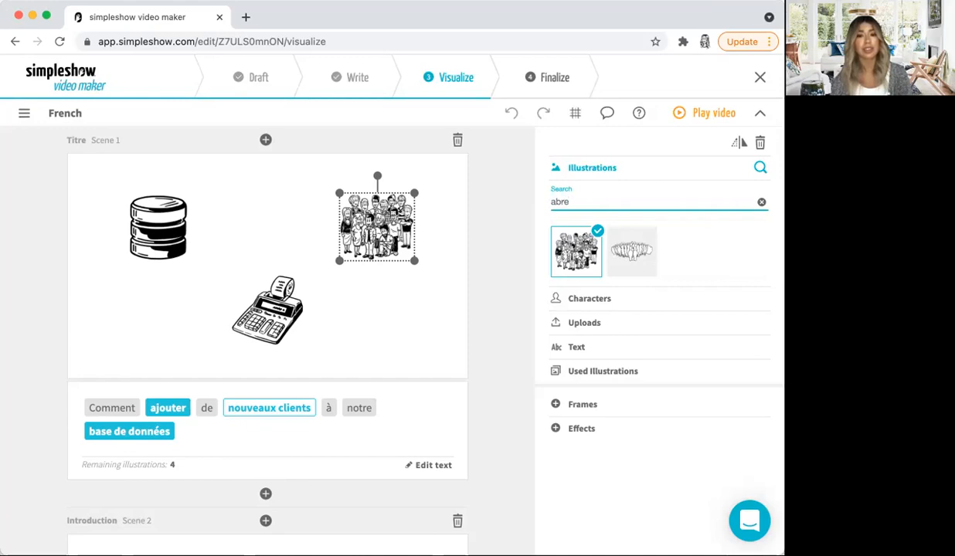
{"action": "key", "text": "BackSpace"}
{"action": "type", "text": "r"}
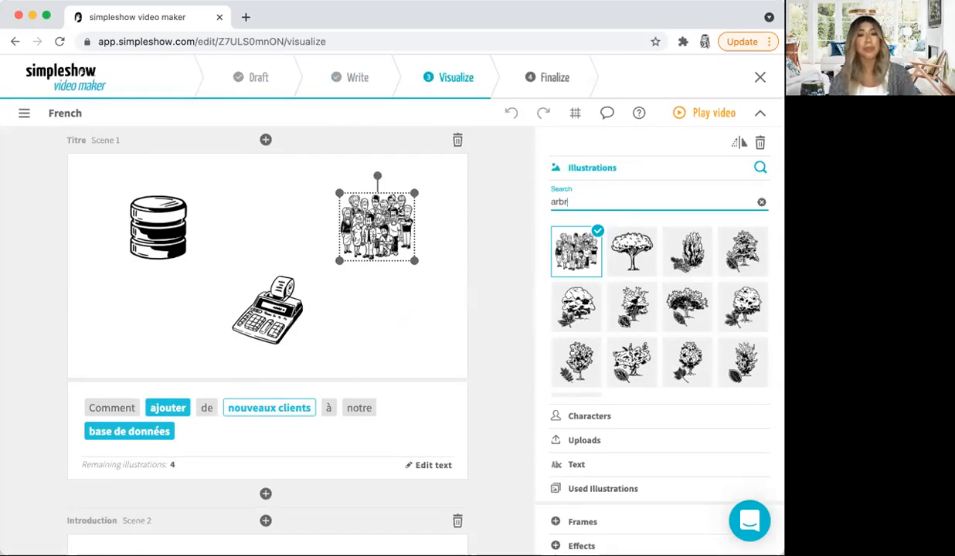
- Replace the illustration search term with the English word "tree"
{"action": "key", "text": "BackSpace"}
{"action": "key", "text": "BackSpace"}
{"action": "type", "text": "tree"}
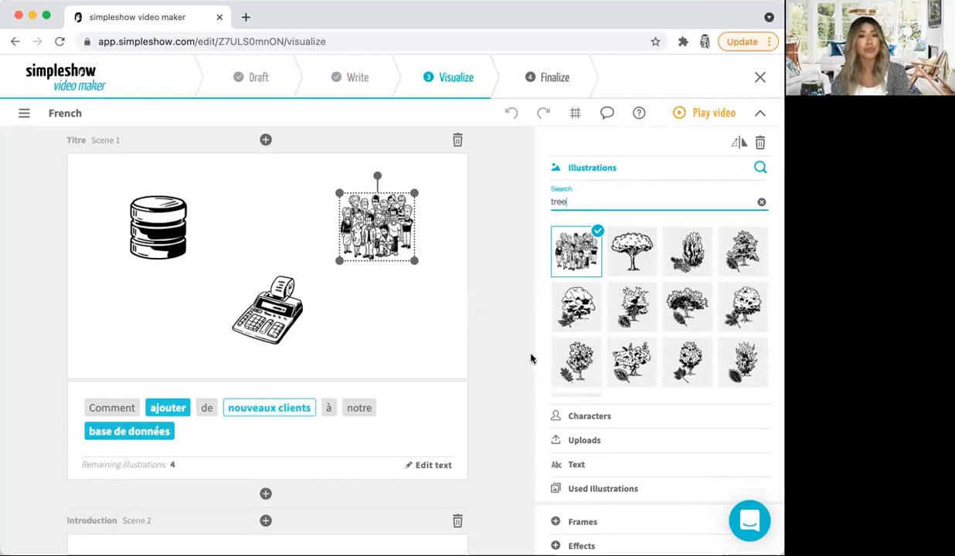
- Pass through the remaining scenes to the closing frame and proceed to the Finalize stage
{"action": "scroll", "coordinate": [532, 357], "scroll_direction": "down", "scroll_amount": 1}
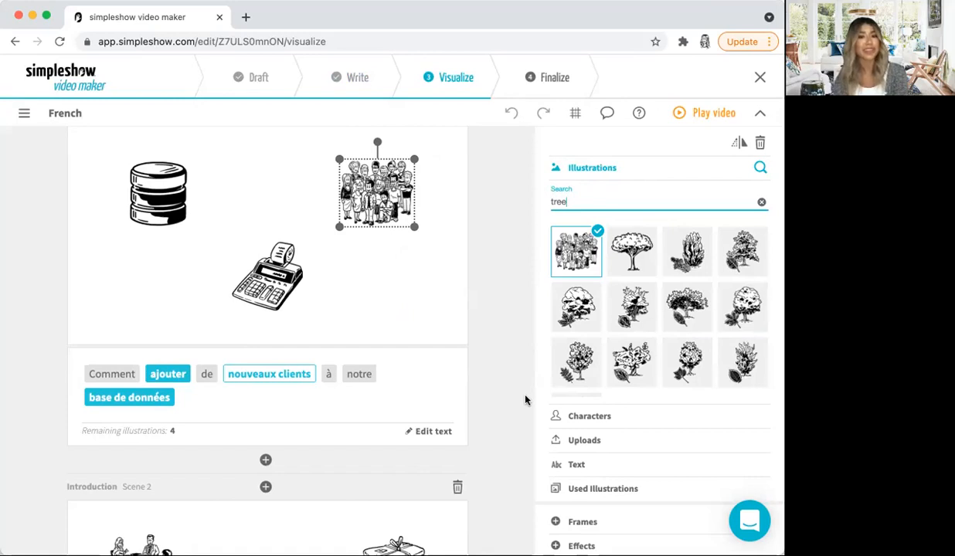
{"action": "scroll", "coordinate": [529, 379], "scroll_direction": "down", "scroll_amount": 7}
{"action": "scroll", "coordinate": [525, 400], "scroll_direction": "down", "scroll_amount": 5}
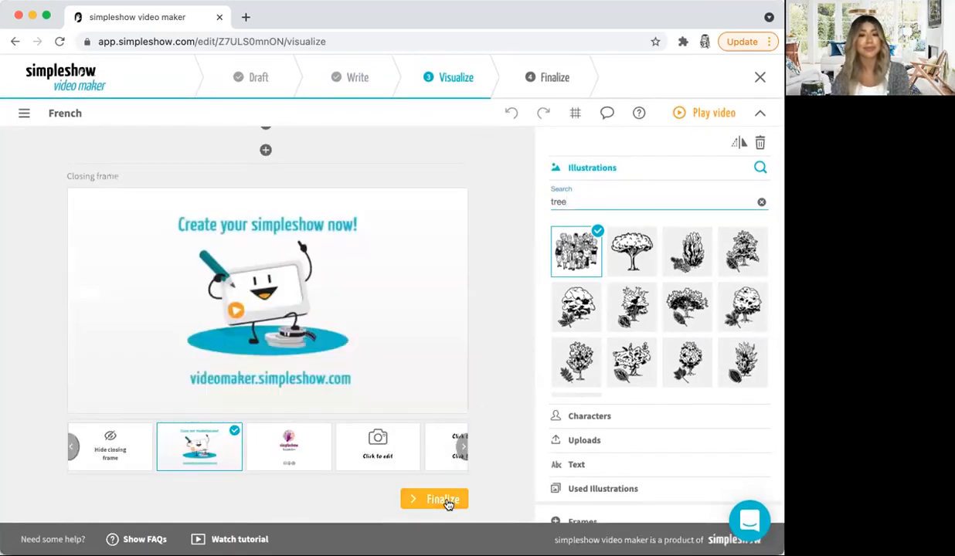
{"action": "left_click", "coordinate": [448, 502]}
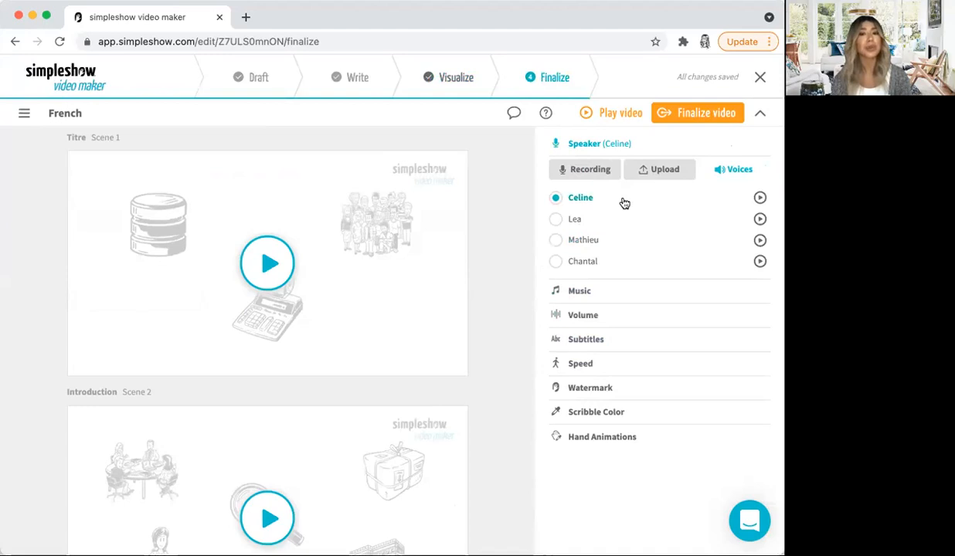
- Preview the Celine speaker voice and finalize the video
{"action": "left_click", "coordinate": [759, 198]}
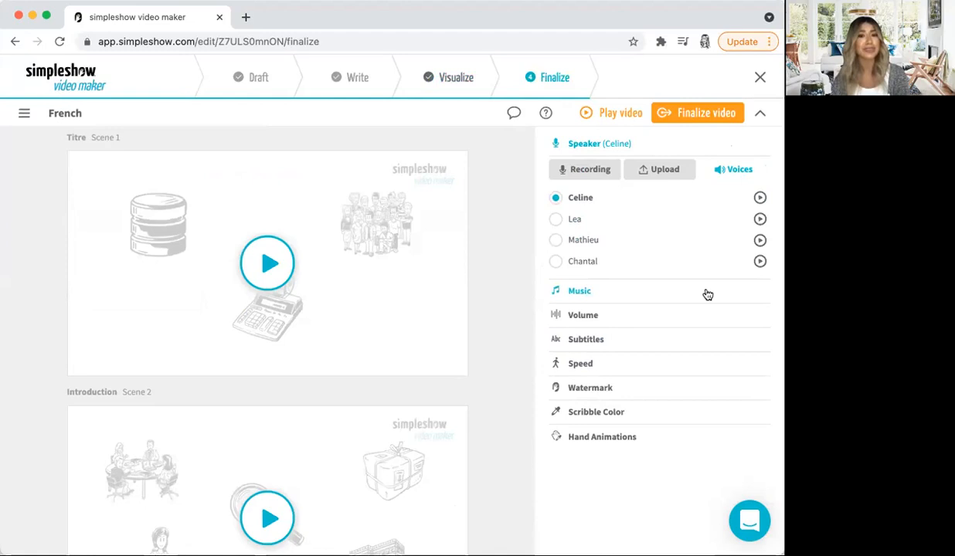
{"action": "left_click", "coordinate": [697, 122]}
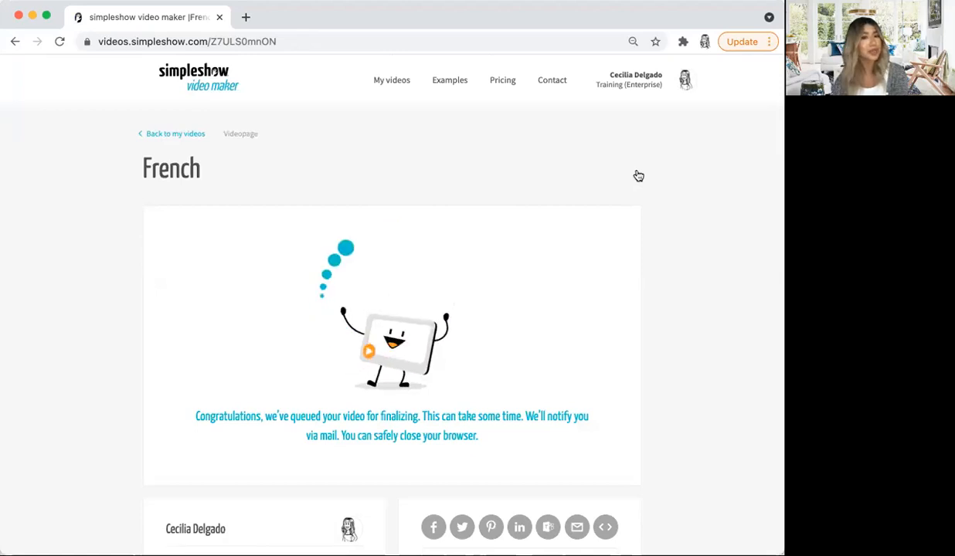
- In the account settings, change the default project language to French and save the changes
{"action": "left_click", "coordinate": [685, 83]}
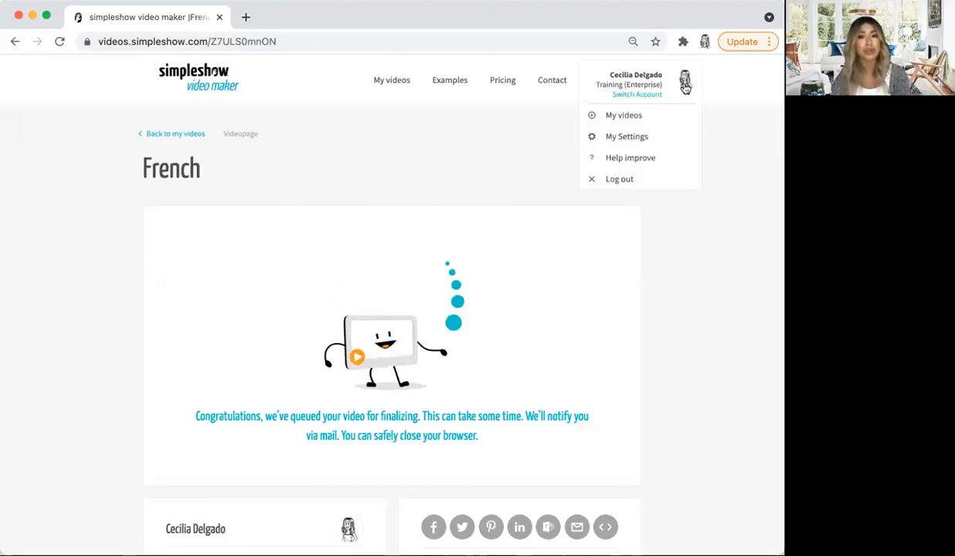
{"action": "left_click", "coordinate": [648, 139]}
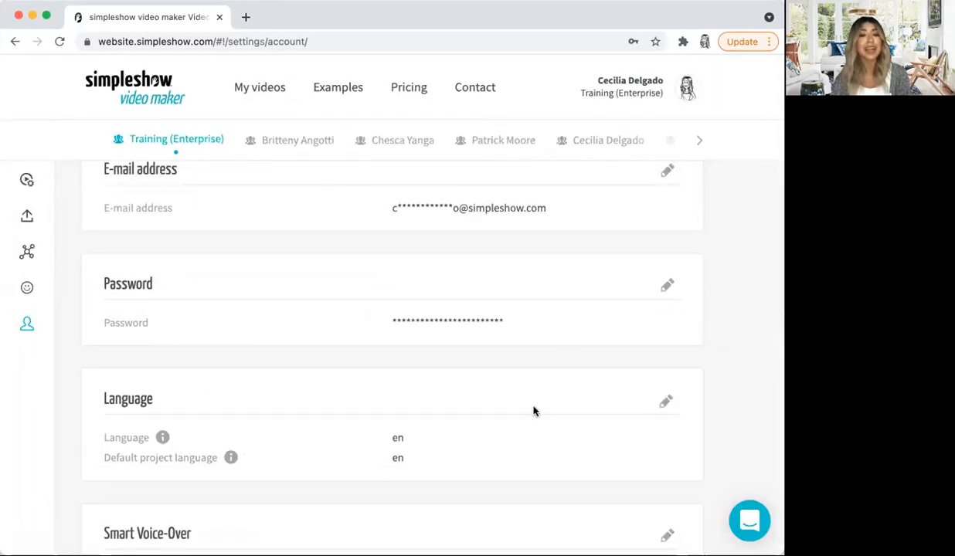
{"action": "left_click", "coordinate": [666, 401]}
{"action": "left_click", "coordinate": [386, 479]}
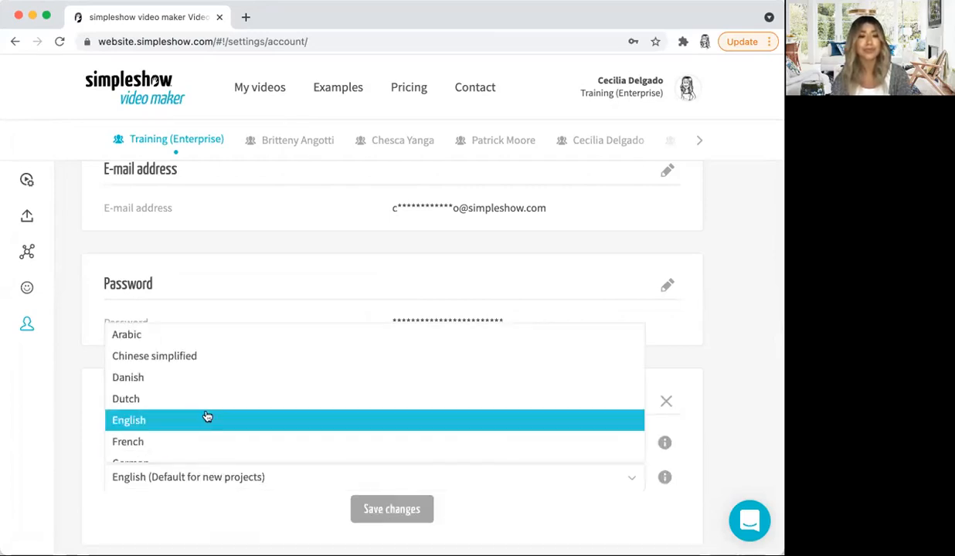
{"action": "left_click", "coordinate": [205, 441]}
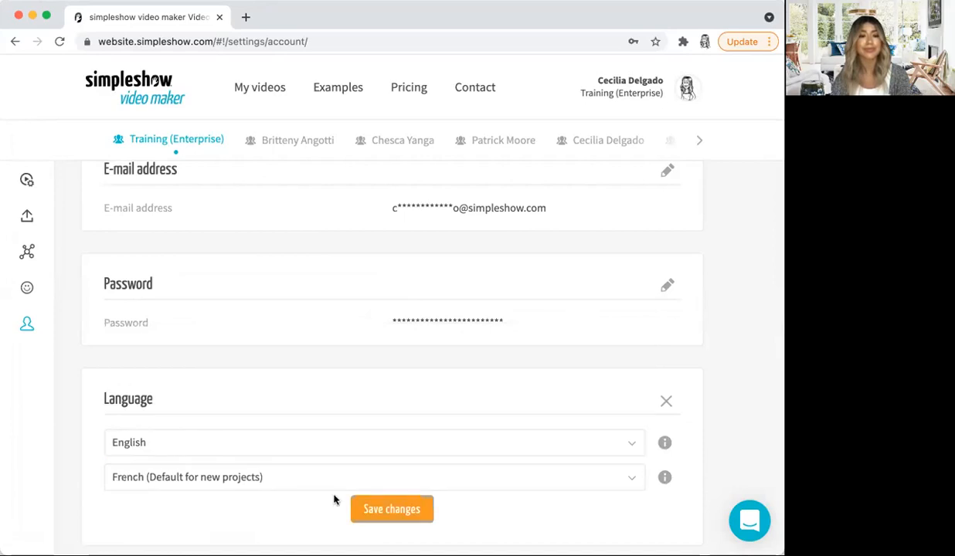
{"action": "left_click", "coordinate": [387, 509]}
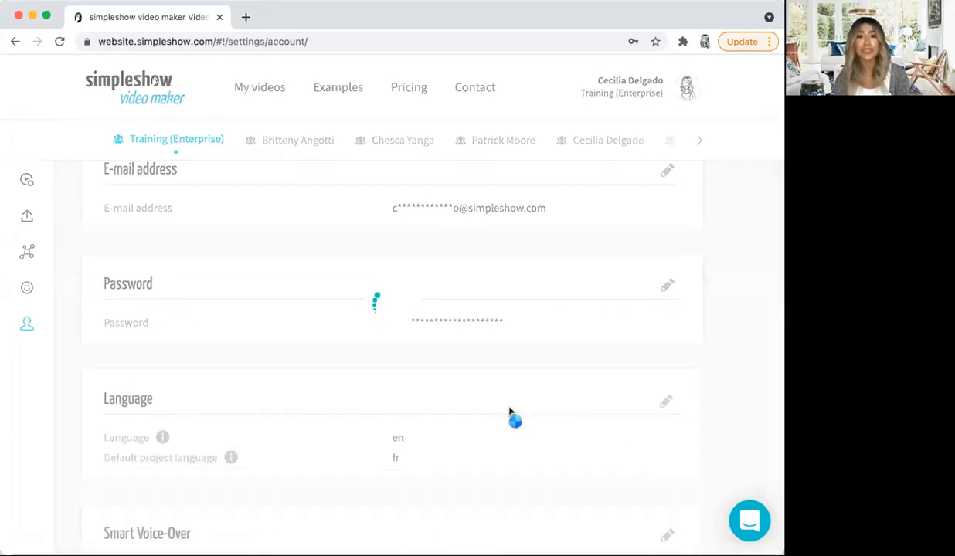